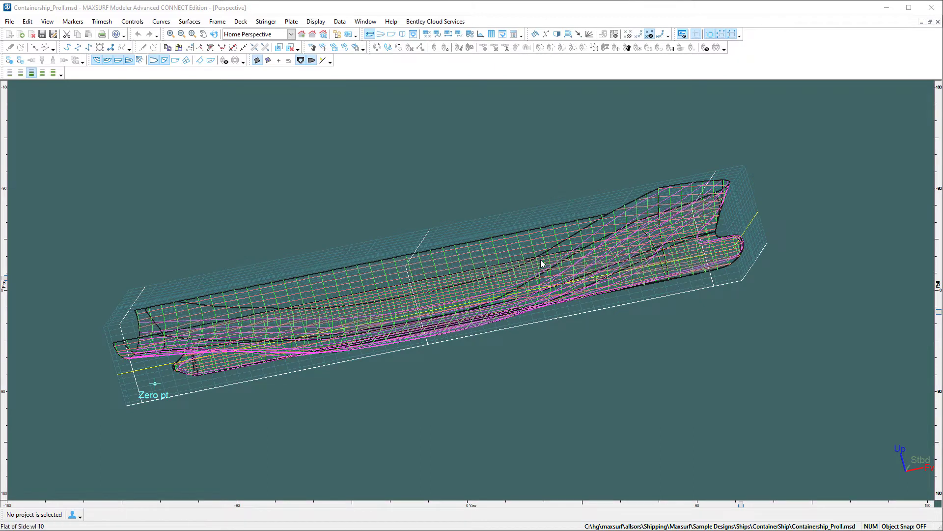
# Orbit the container ship hull in perspective through several yaw angles and back.
pyautogui.moveTo(564, 305)
pyautogui.mouseDown(button='middle')
pyautogui.moveTo(568, 295)
pyautogui.moveTo(327, 280)
pyautogui.moveTo(573, 289)
pyautogui.moveTo(356, 280)
pyautogui.moveTo(551, 292)
pyautogui.moveTo(383, 292)
pyautogui.moveTo(506, 297)
pyautogui.mouseUp(button='middle')
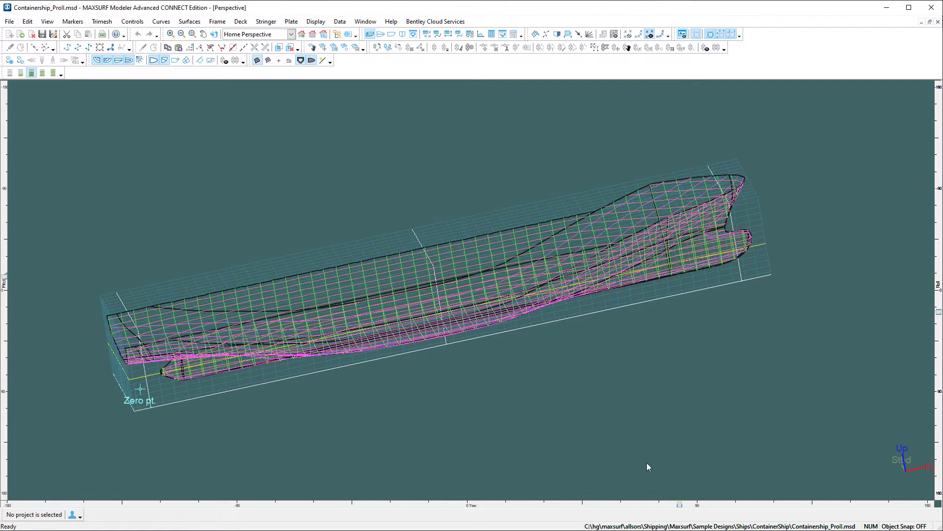
pyautogui.moveTo(679, 506)
pyautogui.mouseDown()
pyautogui.moveTo(580, 506)
pyautogui.moveTo(643, 506)
pyautogui.mouseUp()
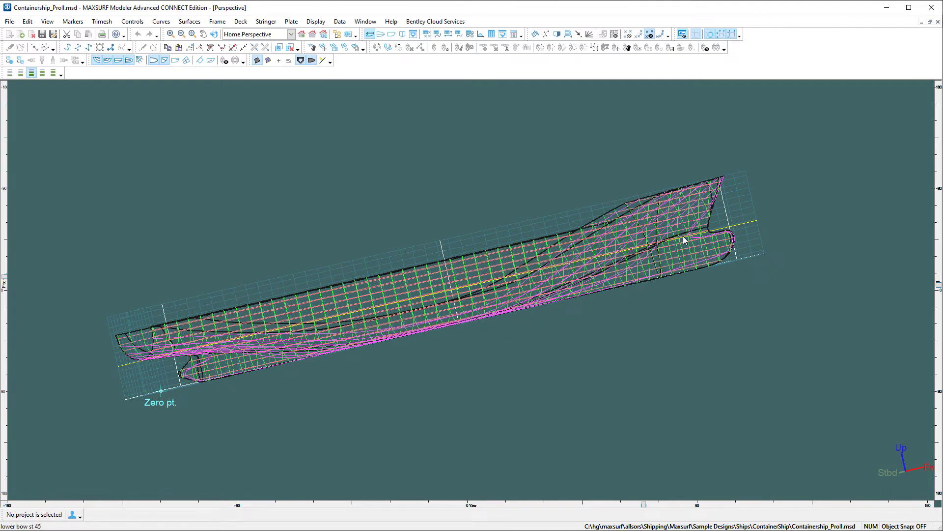
# Zoom in on the bulbous bow and turn it slightly with the Yaw slider.
pyautogui.scroll(5, 493, 312)
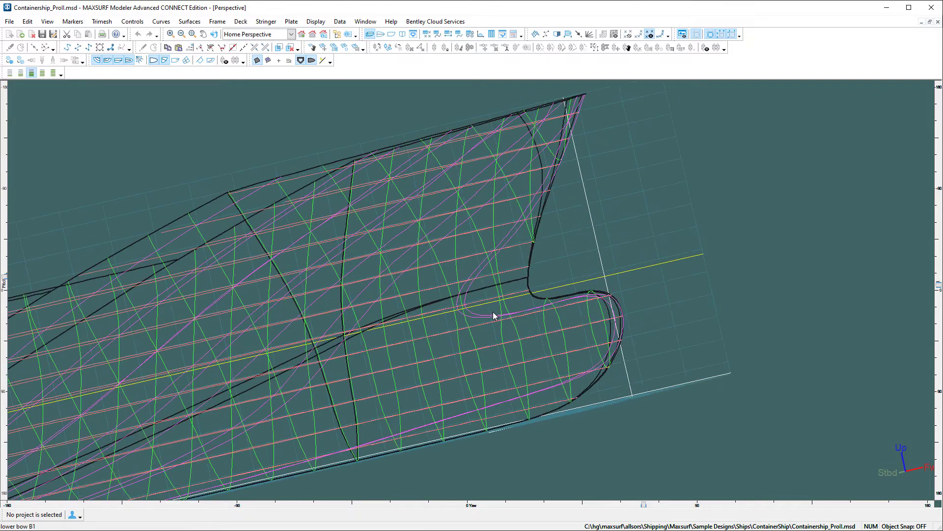
pyautogui.moveTo(644, 505)
pyautogui.mouseDown()
pyautogui.moveTo(478, 516)
pyautogui.moveTo(676, 507)
pyautogui.mouseUp()
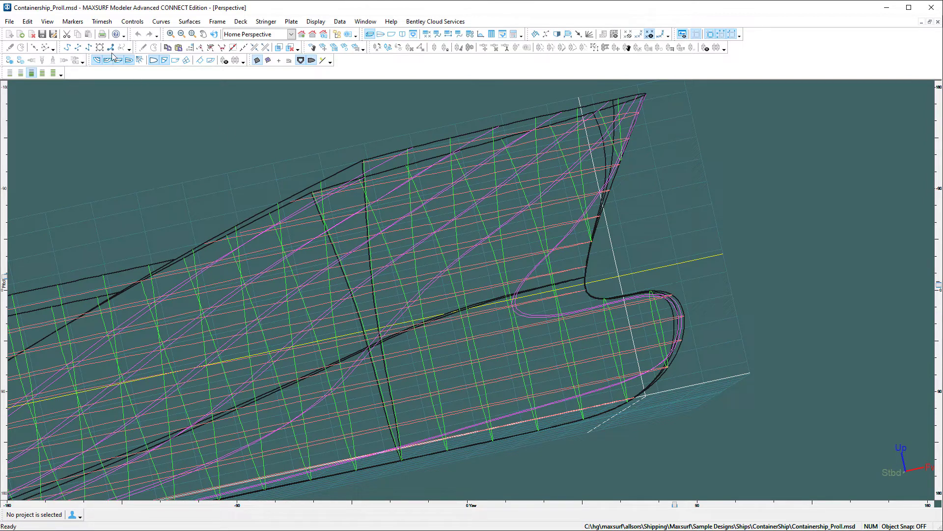
# Turn on View > Auto rotate cent. and pan the bow view left.
pyautogui.click(48, 22)
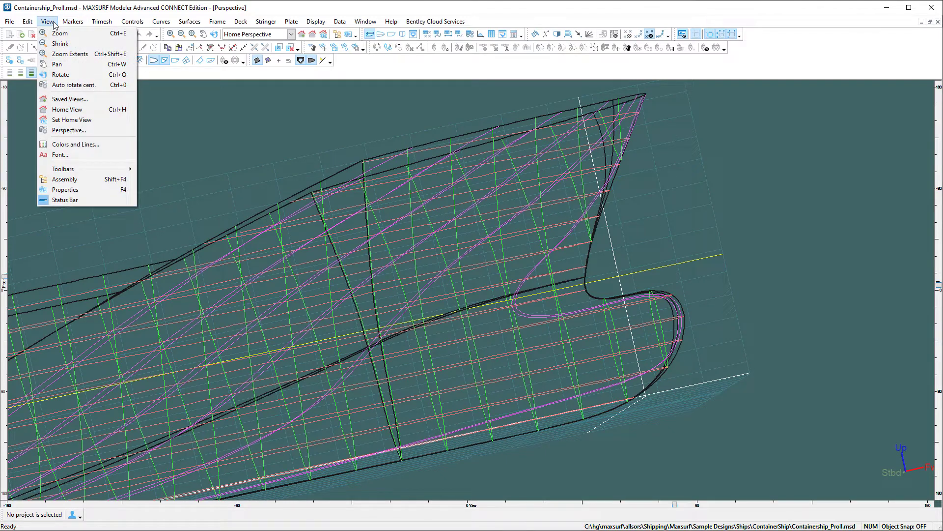
pyautogui.click(69, 85)
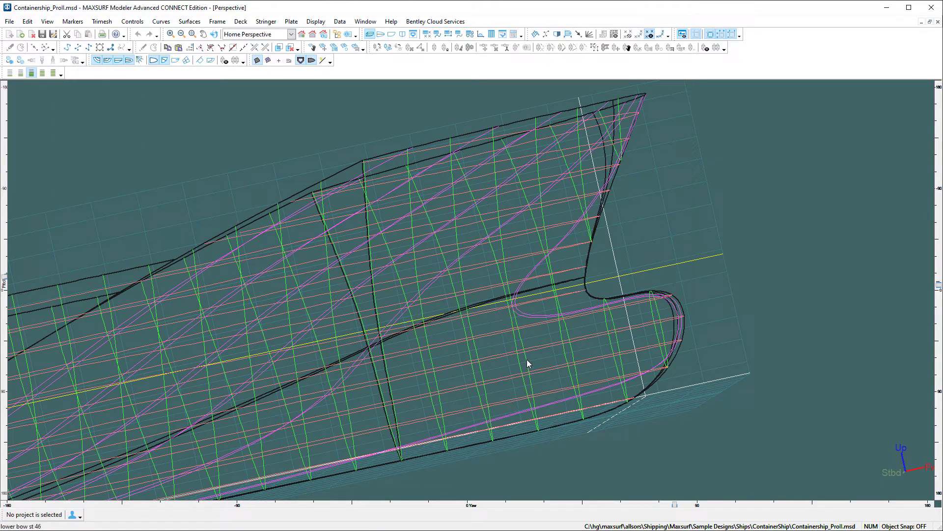
pyautogui.moveTo(514, 352); pyautogui.dragTo(476, 349, button='middle')
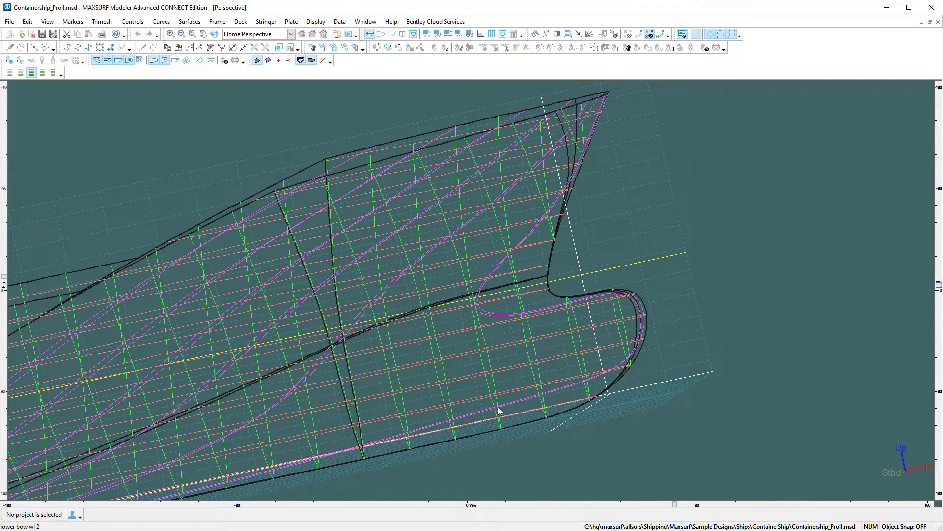
# Adjust the yaw and roll and zoom closer onto the bulbous bow.
pyautogui.moveTo(676, 504); pyautogui.dragTo(696, 515)
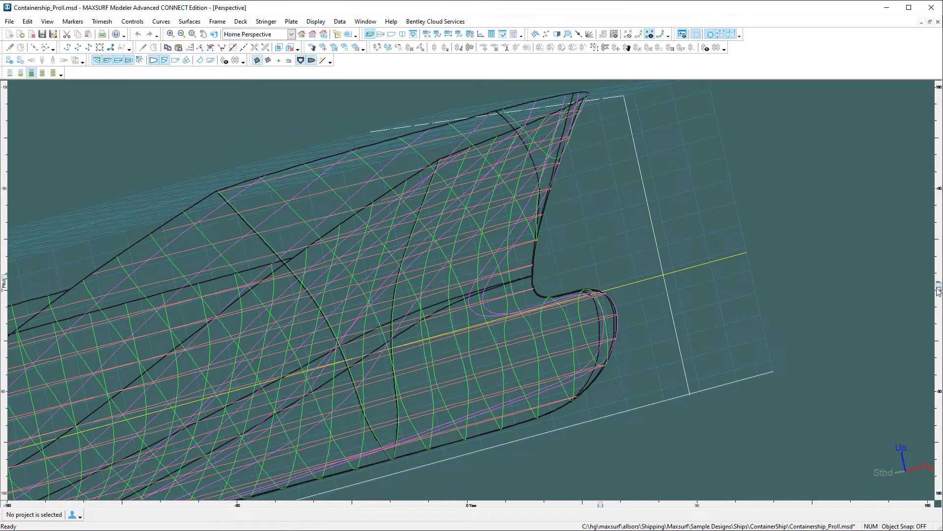
pyautogui.moveTo(938, 287); pyautogui.dragTo(941, 330)
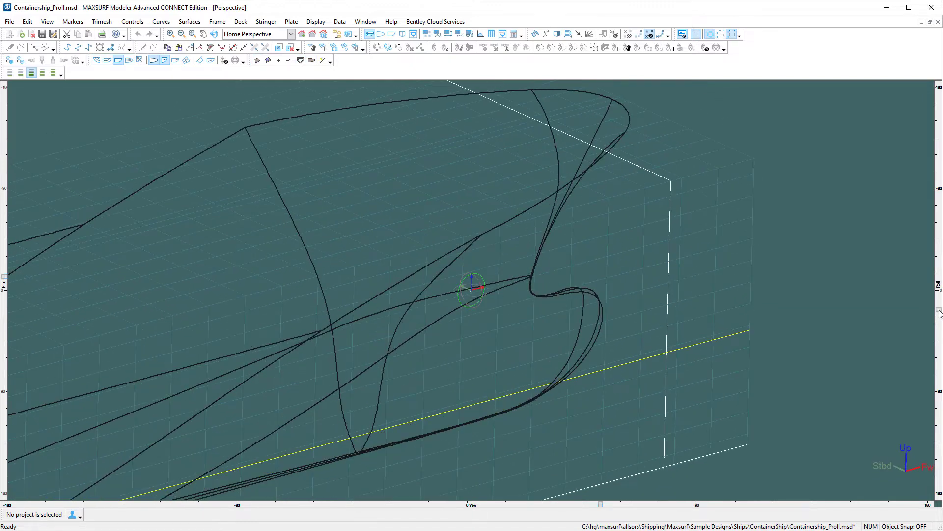
pyautogui.scroll(6, 611, 349)
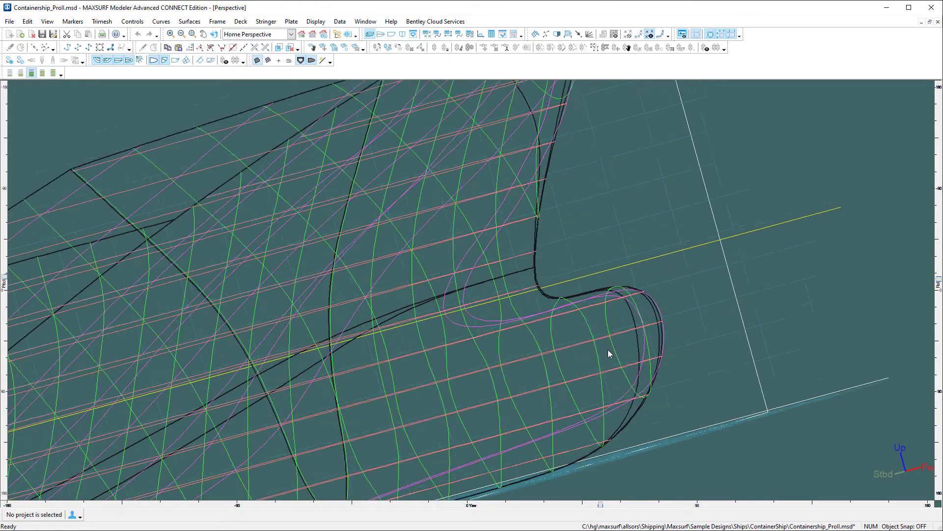
pyautogui.moveTo(612, 339); pyautogui.dragTo(521, 280, button='middle')
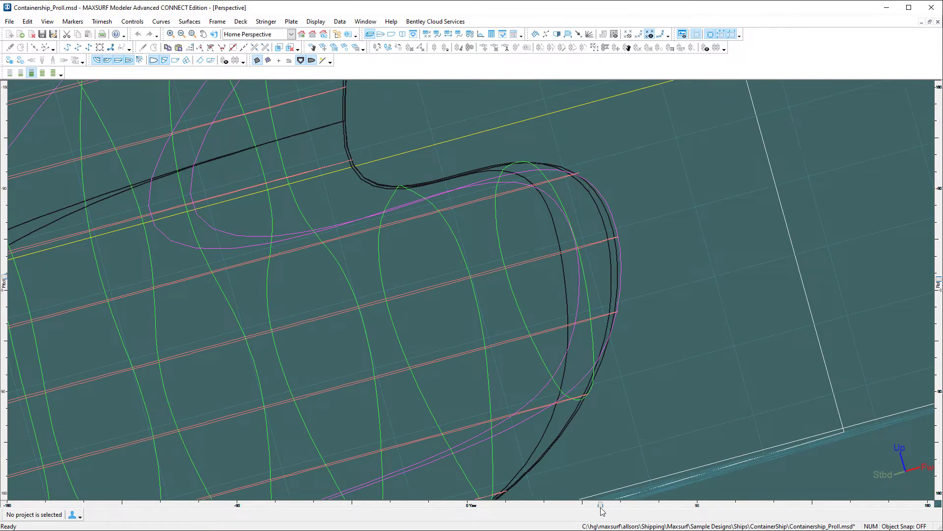
pyautogui.moveTo(601, 504); pyautogui.dragTo(695, 506)
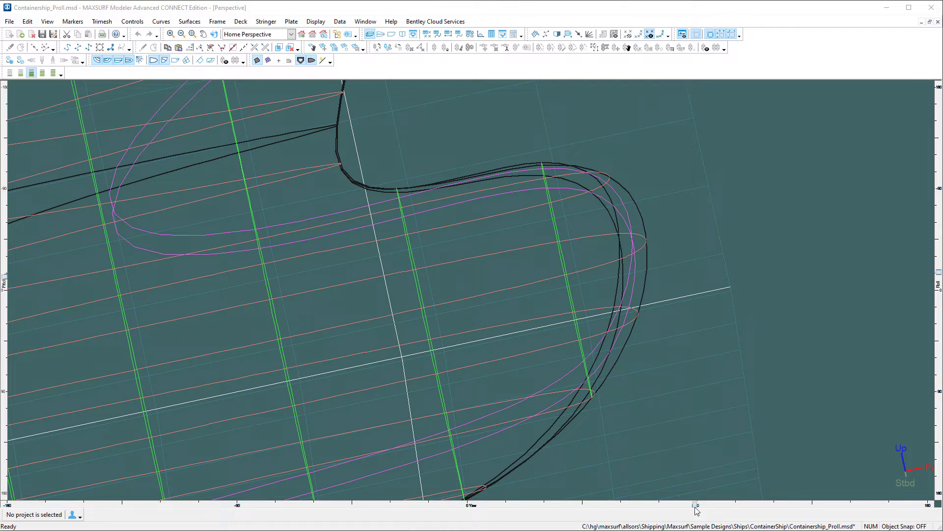
# Nudge the bulb view's yaw left in two small steps and raise the roll slightly.
pyautogui.moveTo(696, 505); pyautogui.dragTo(671, 505)
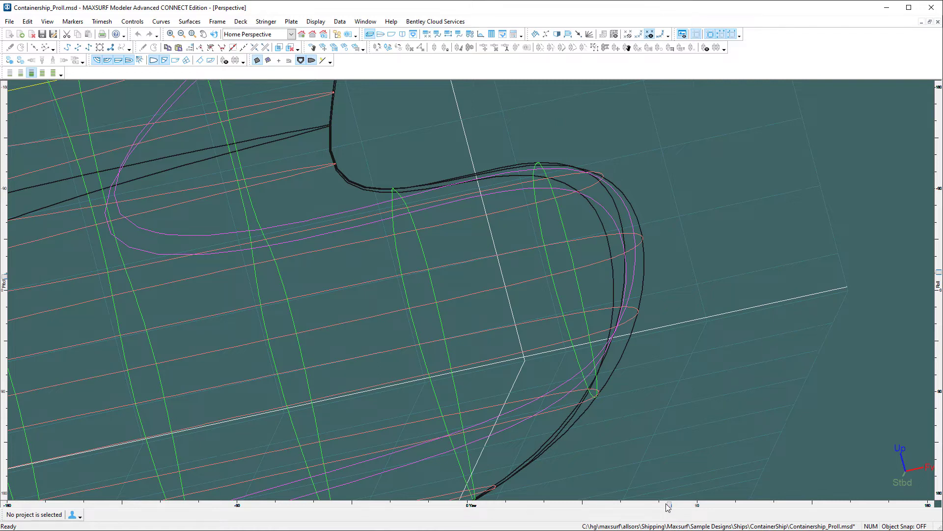
pyautogui.moveTo(669, 504); pyautogui.dragTo(659, 505)
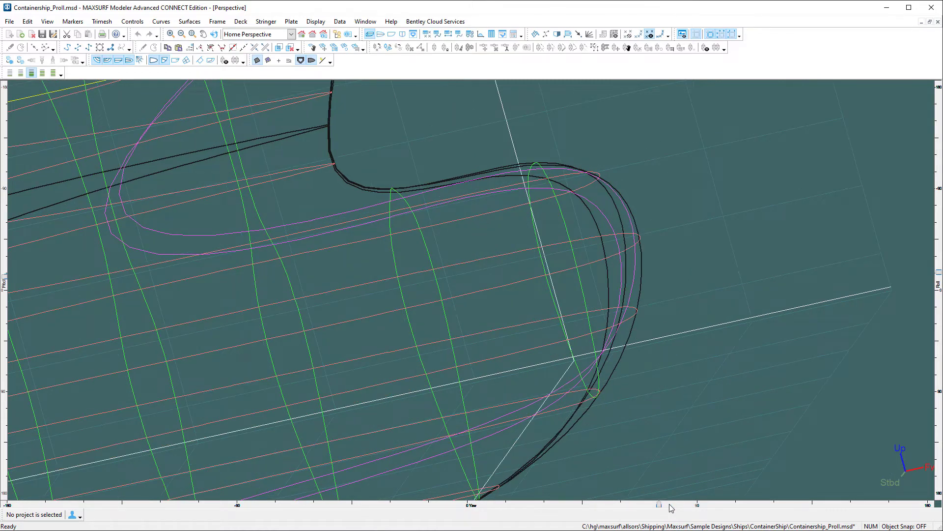
pyautogui.moveTo(939, 274); pyautogui.dragTo(941, 274)
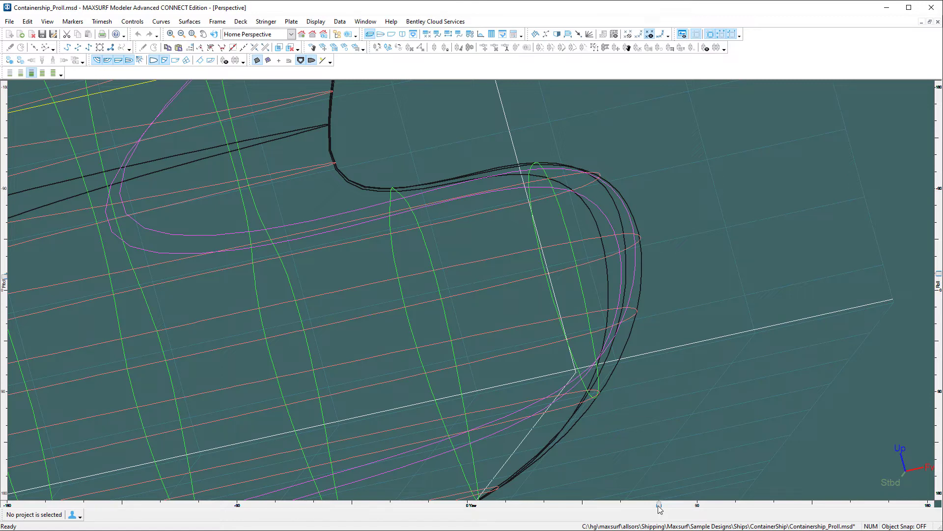
# Snap the yaw, roll and pitch sliders to square, level angles.
pyautogui.click(659, 506)
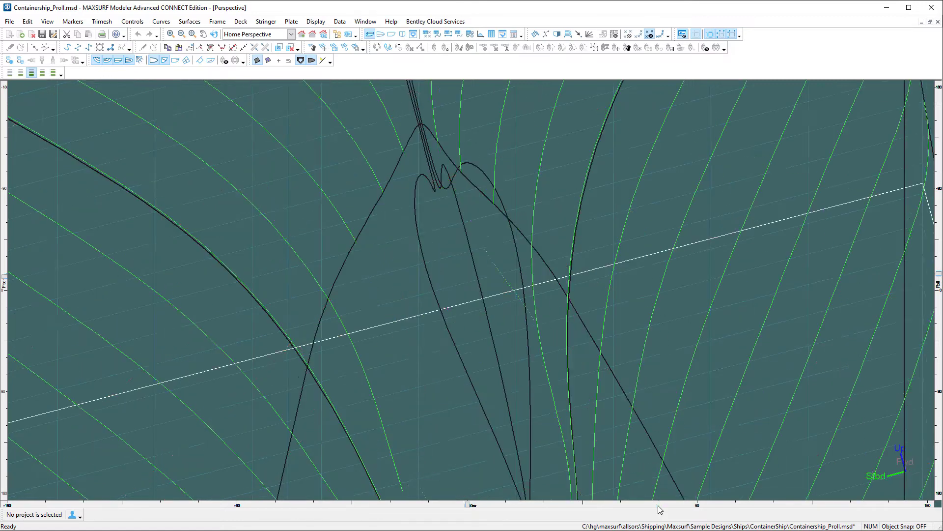
pyautogui.click(939, 277)
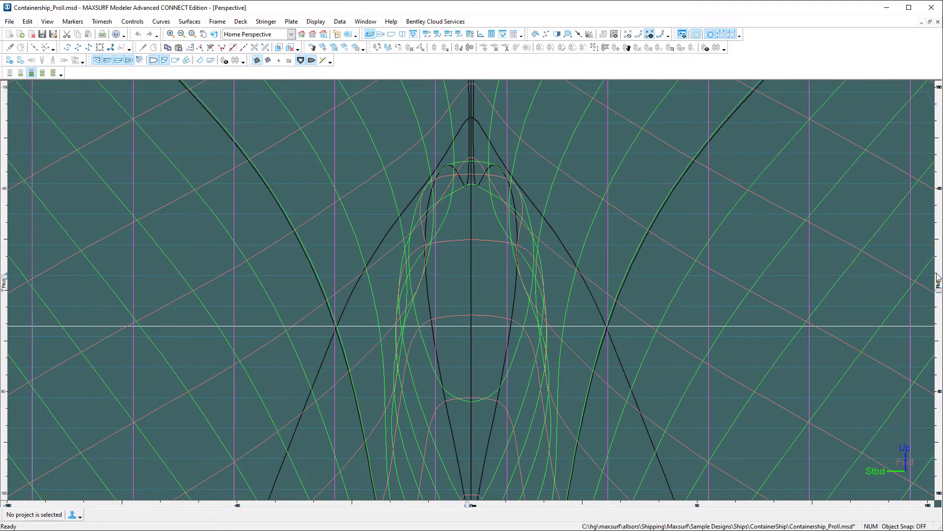
pyautogui.click(8, 281)
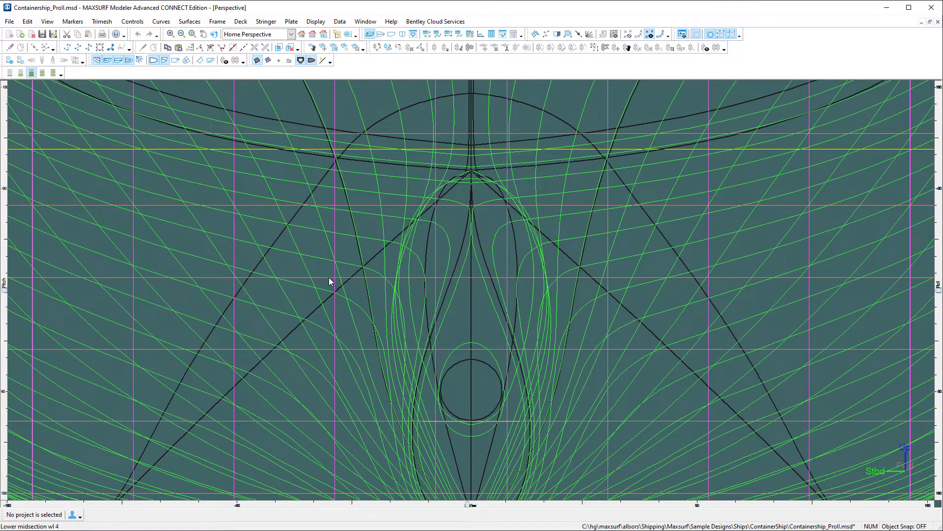
# Zoom out, centre the body plan, and swing to a side profile of the bow.
pyautogui.scroll(-2, 329, 277)
pyautogui.moveTo(381, 274); pyautogui.dragTo(532, 359, button='middle')
pyautogui.scroll(-1, 529, 344)
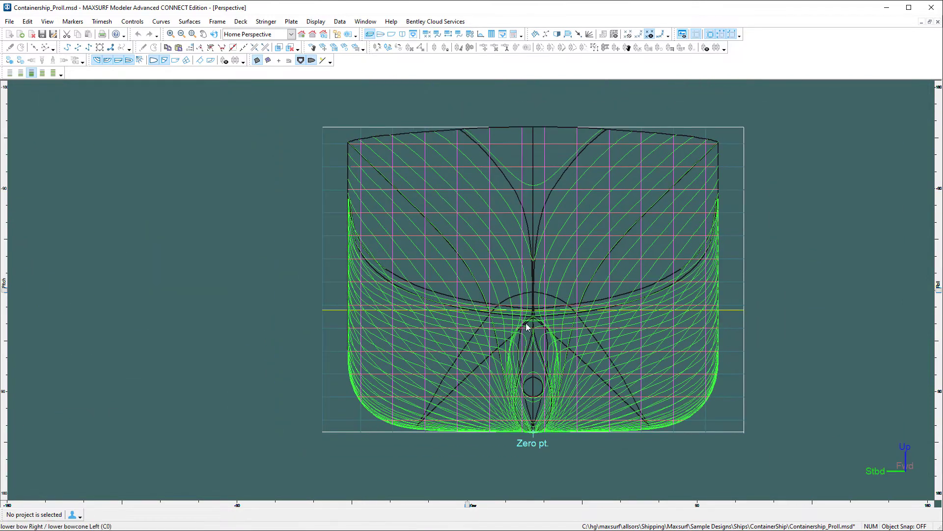
pyautogui.moveTo(525, 323); pyautogui.dragTo(527, 342, button='middle')
pyautogui.moveTo(468, 505); pyautogui.dragTo(697, 507)
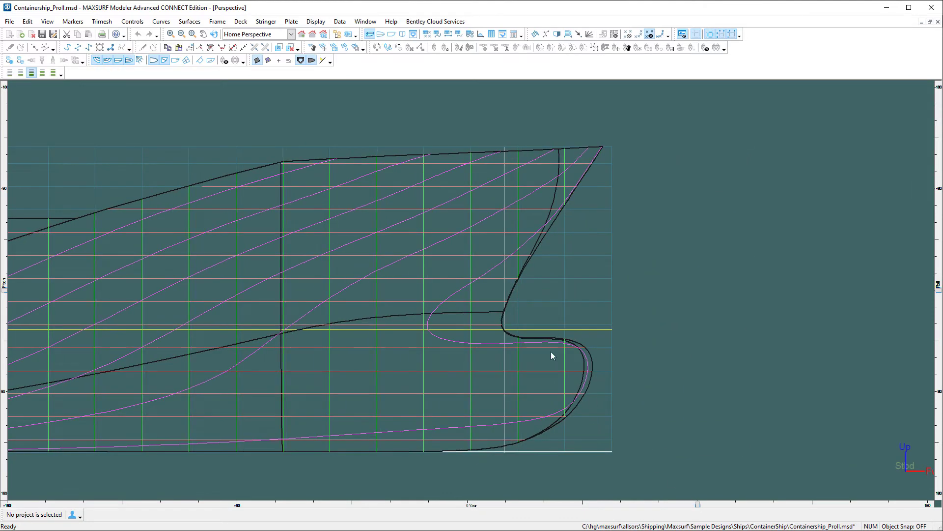
pyautogui.moveTo(392, 329); pyautogui.dragTo(643, 326, button='middle')
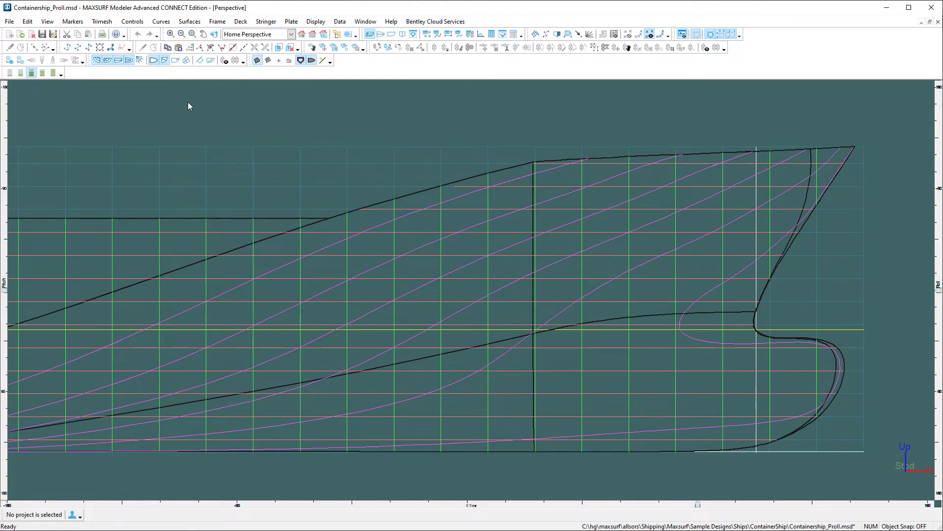
# Set the perspective camera angle to 20 degrees in View > Perspective.
pyautogui.click(46, 22)
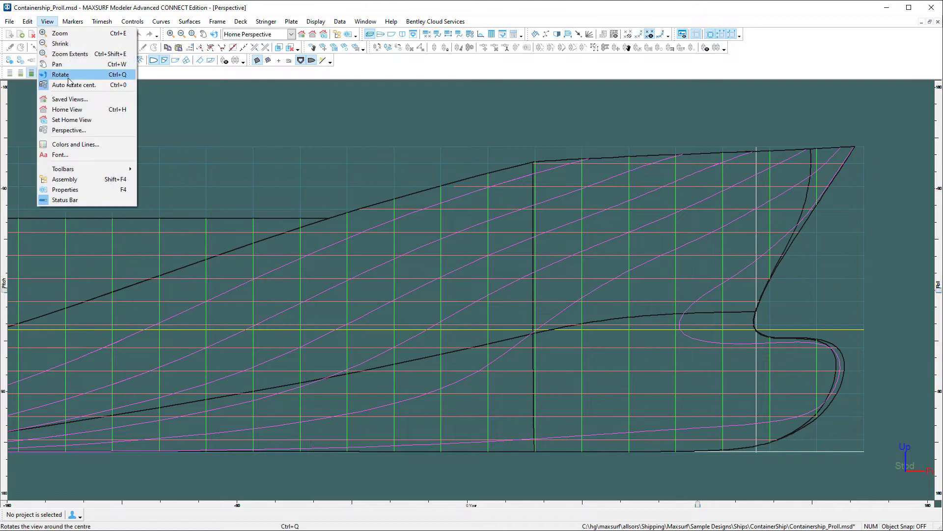
pyautogui.click(75, 131)
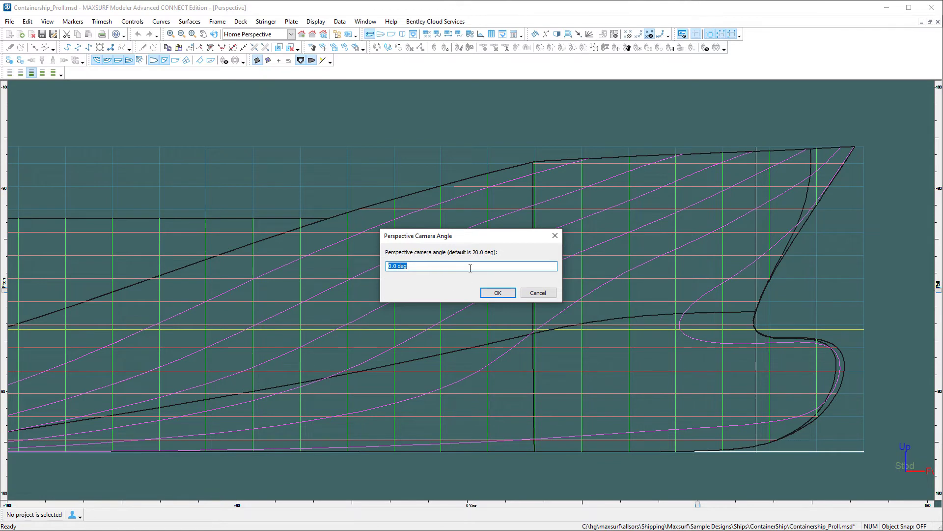
pyautogui.write('20')
pyautogui.click(488, 294)
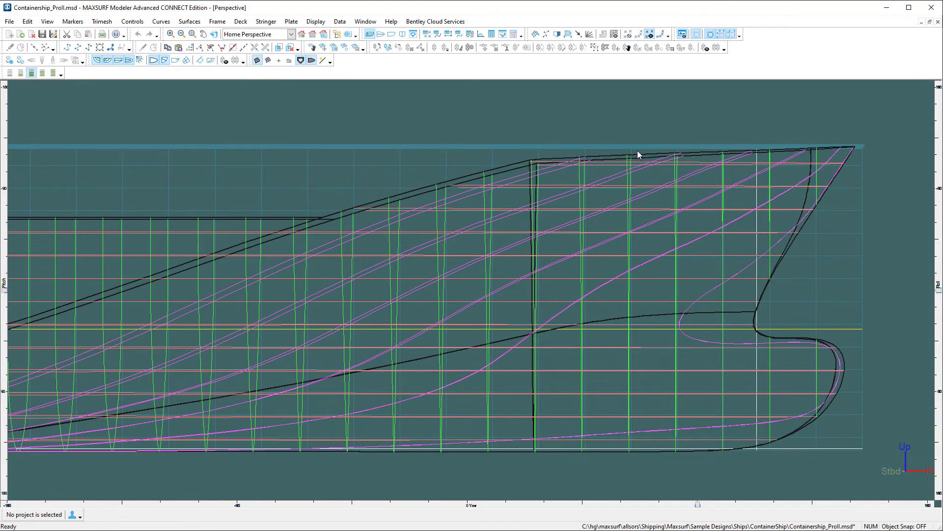
# Raise the perspective camera angle to 40 degrees.
pyautogui.click(47, 22)
pyautogui.click(69, 130)
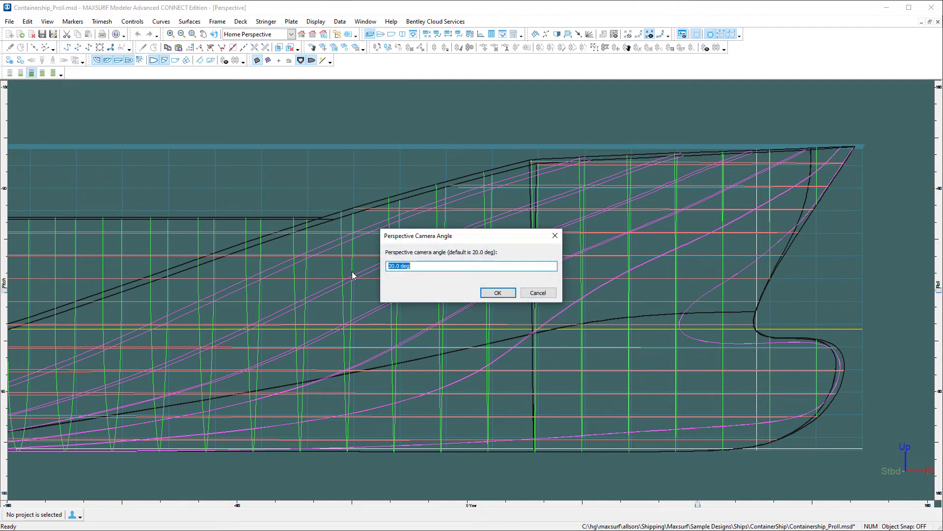
pyautogui.write('40')
pyautogui.click(497, 293)
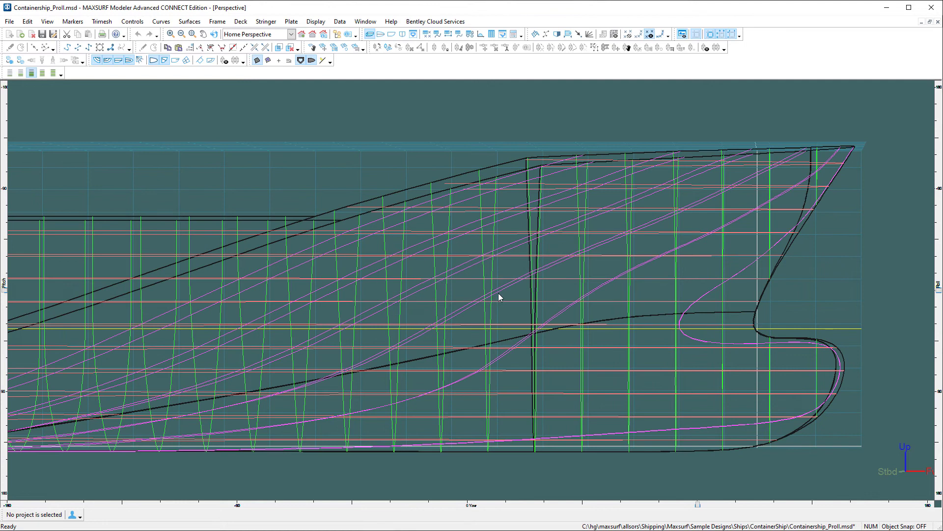
# Rotate to an oblique heading looking down, and zoom out to show the whole hull.
pyautogui.moveTo(698, 504); pyautogui.dragTo(536, 528)
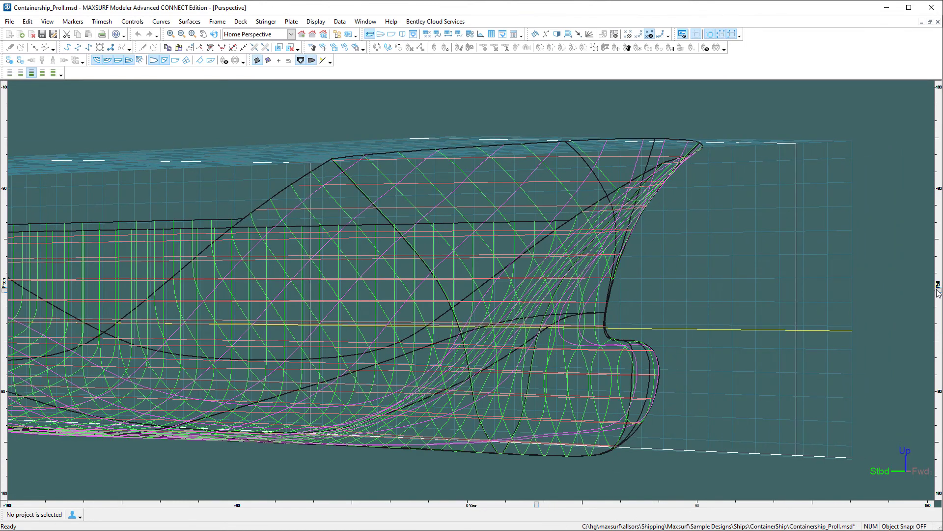
pyautogui.moveTo(938, 293); pyautogui.dragTo(938, 257)
pyautogui.scroll(-5, 810, 271)
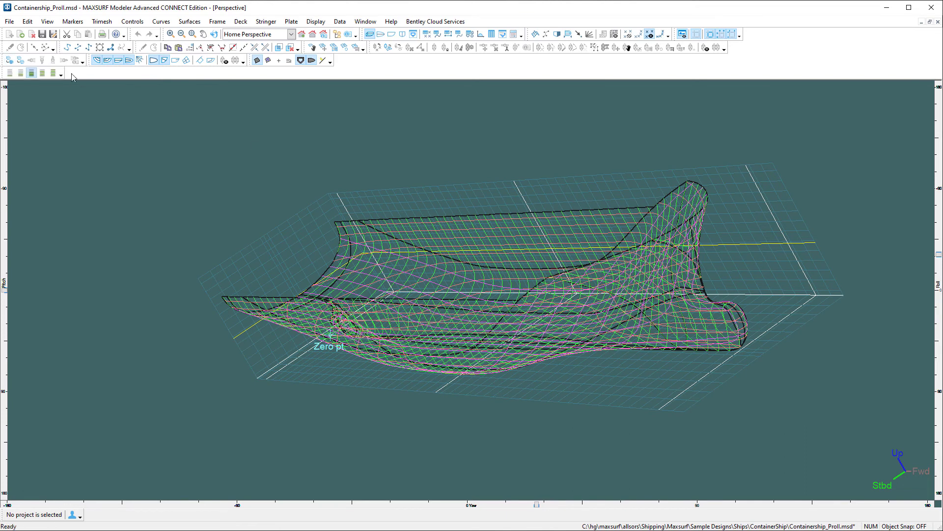
# Toggle shaded rendering on the hull and orbit to inspect the solid surfaces.
pyautogui.click(9, 60)
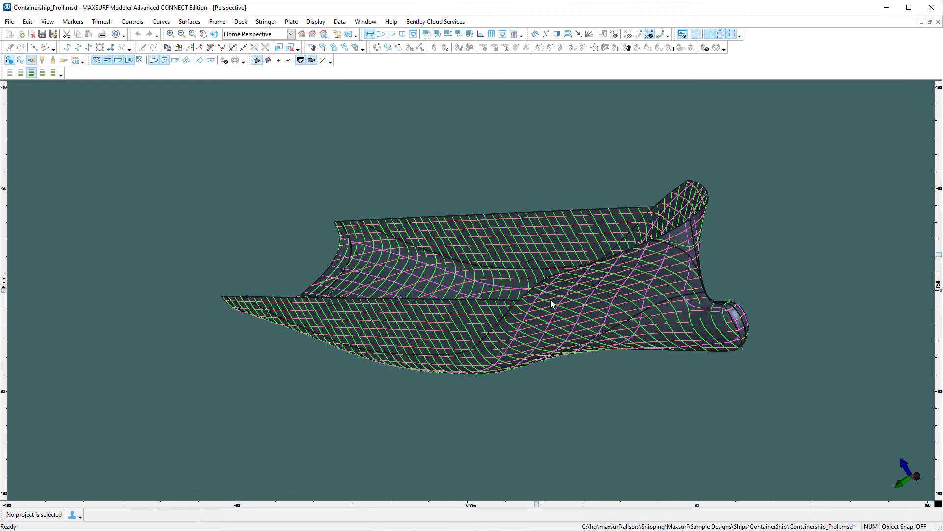
pyautogui.moveTo(551, 305)
pyautogui.mouseDown(button='middle')
pyautogui.moveTo(489, 296)
pyautogui.moveTo(563, 297)
pyautogui.moveTo(566, 191)
pyautogui.moveTo(579, 261)
pyautogui.mouseUp(button='middle')
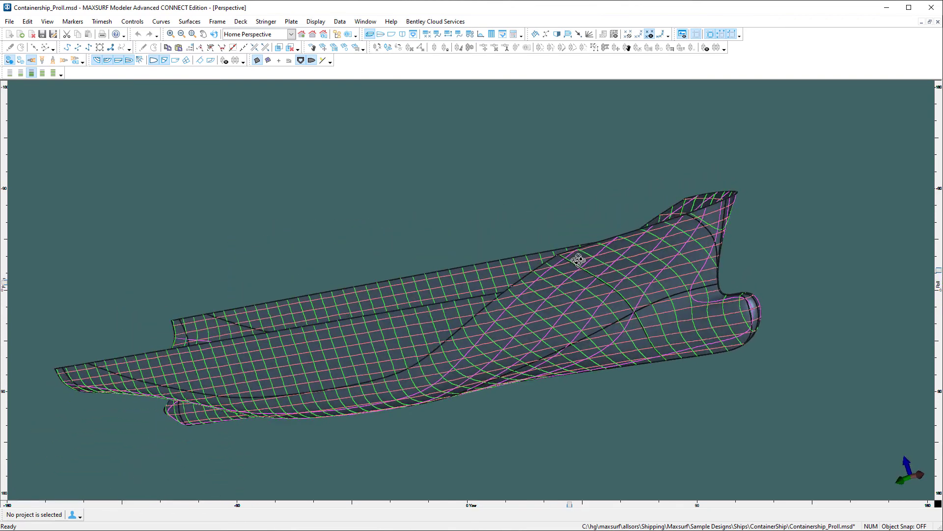